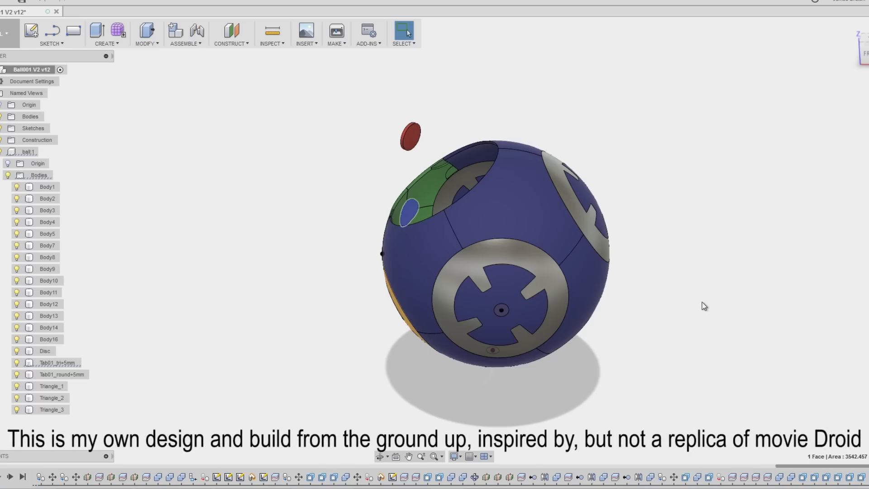
Examine the ball shell's panels from outside and through its circular opening, including the green triangular panels and the tabs joining them.
drag(362, 351, 407, 340)
scroll(543, 218, up, 3)
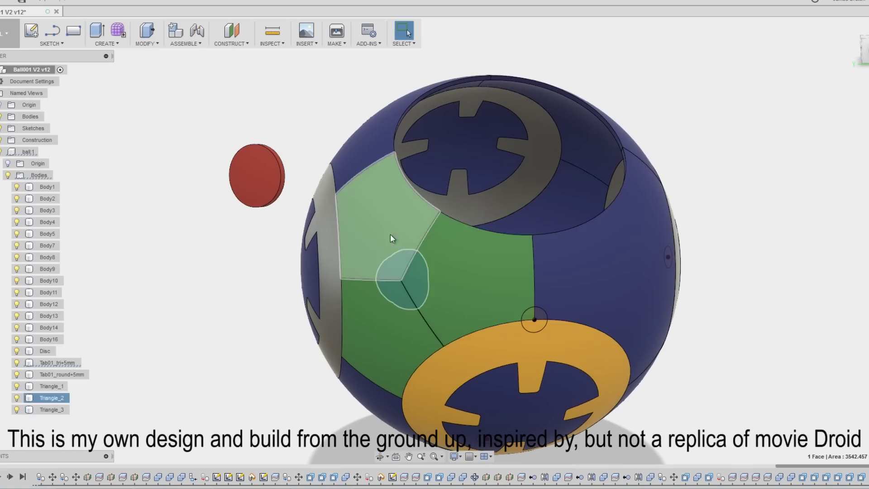
scroll(746, 279, down, 4)
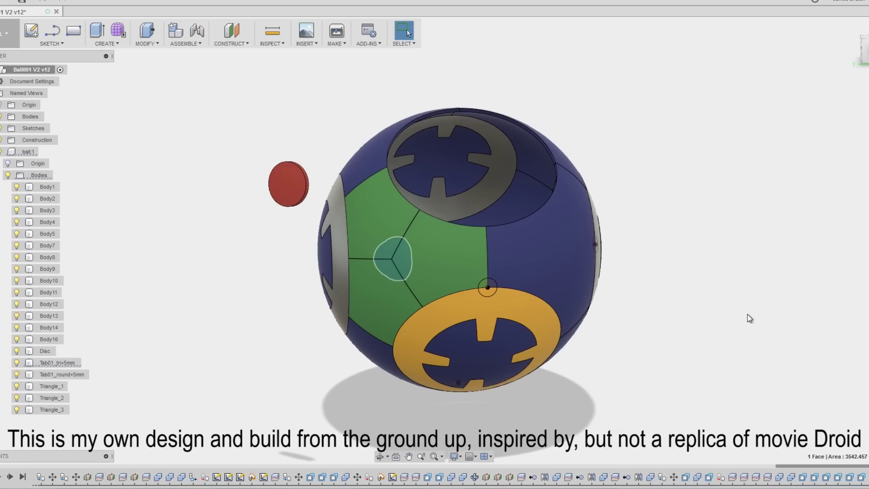
drag(747, 315, 604, 267)
key(Escape)
scroll(451, 282, up, 3)
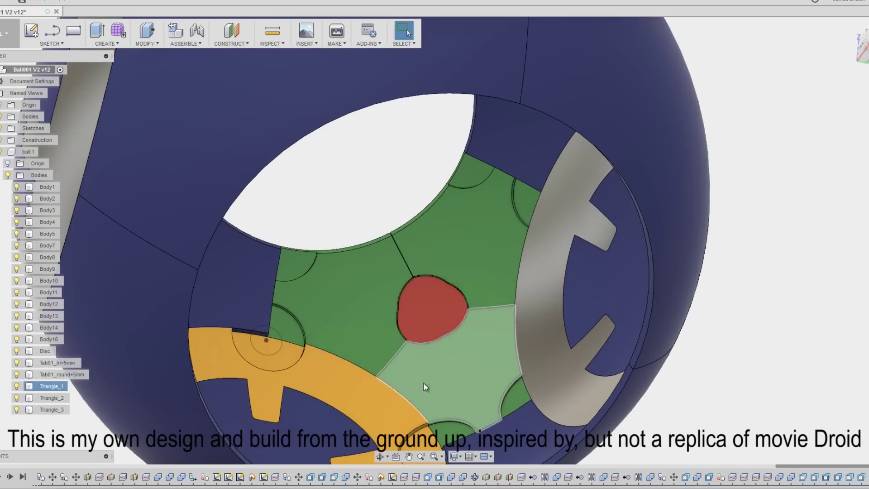
click(400, 321)
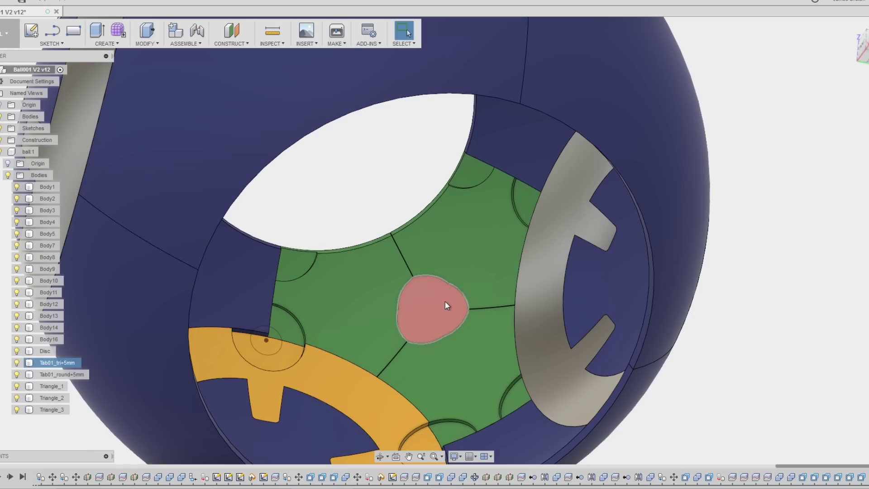
drag(418, 314, 575, 268)
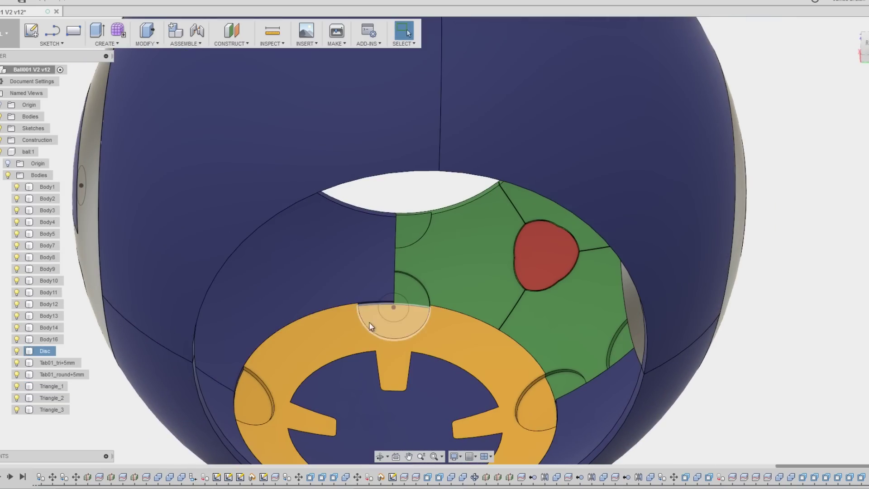
scroll(386, 303, down, 5)
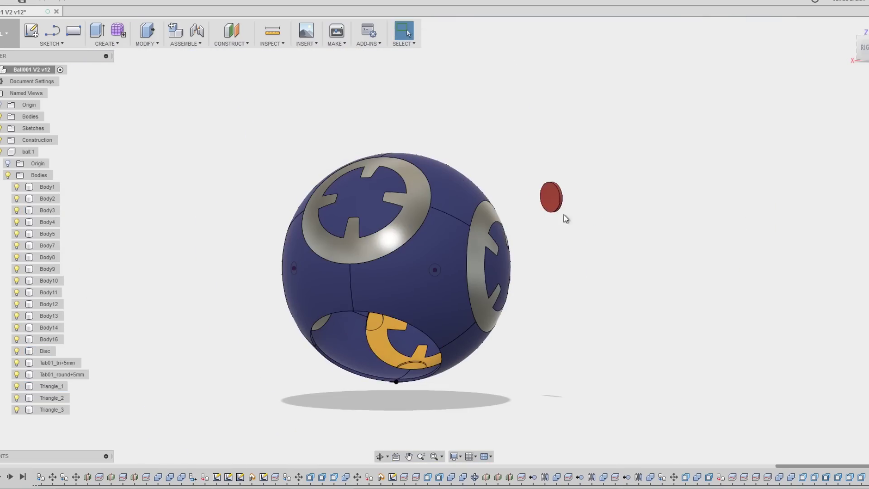
drag(531, 357, 555, 339)
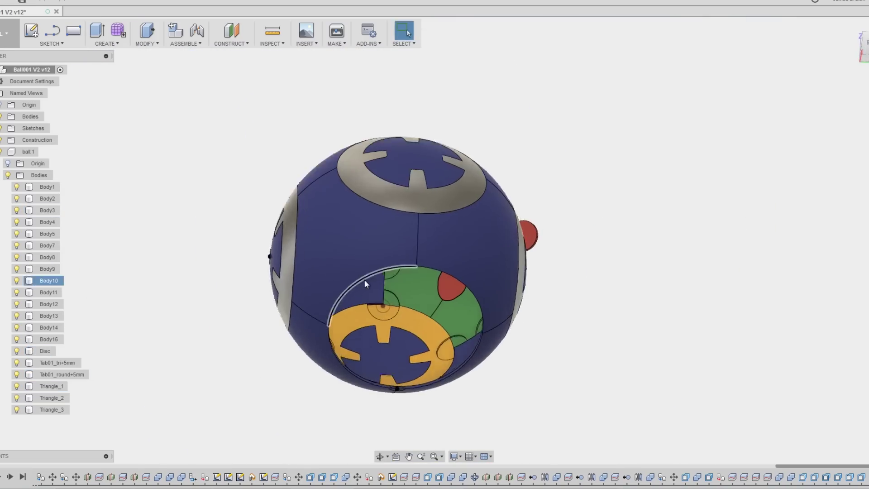
scroll(383, 290, up, 5)
scroll(420, 342, down, 3)
drag(430, 349, 633, 308)
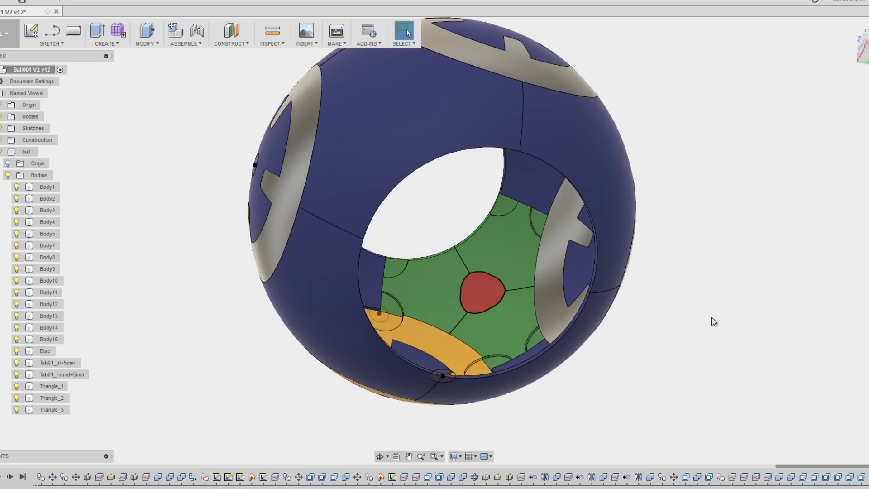
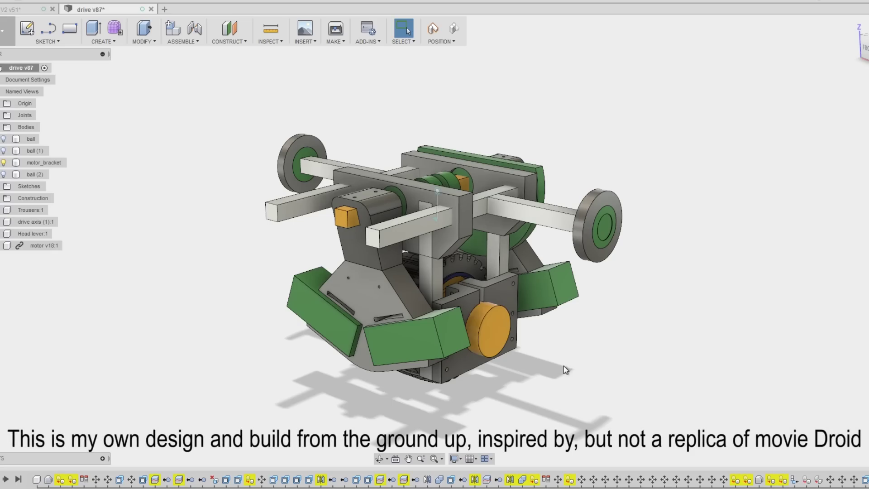
Examine the drive mechanism's frame, tyre, hub motor, stabiliser wheels and hanging battery weights from several sides and from above.
drag(564, 366, 582, 362)
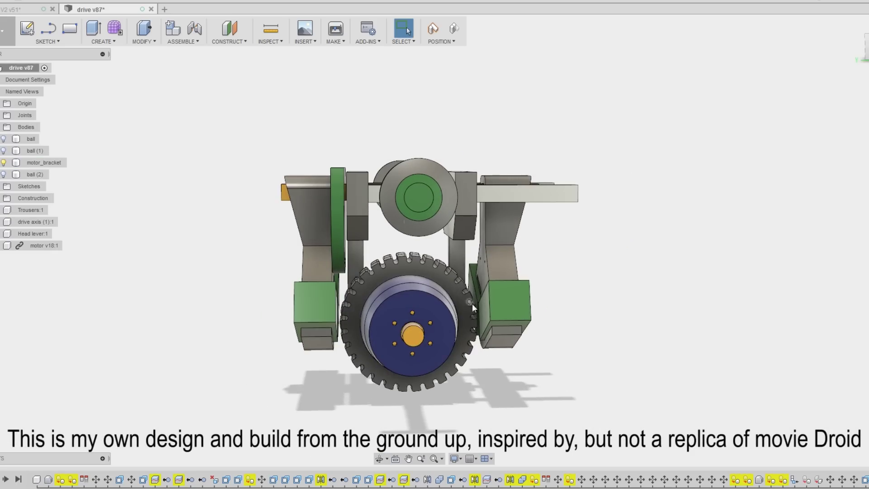
drag(423, 271, 592, 401)
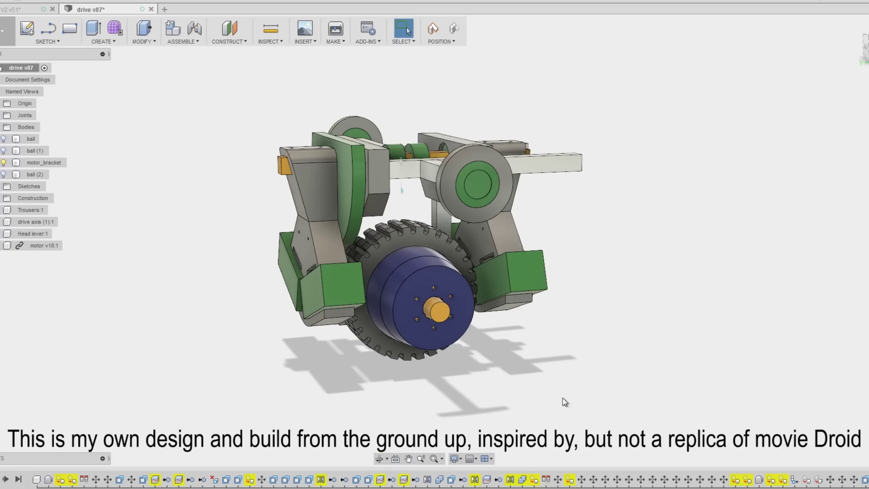
drag(526, 398, 597, 219)
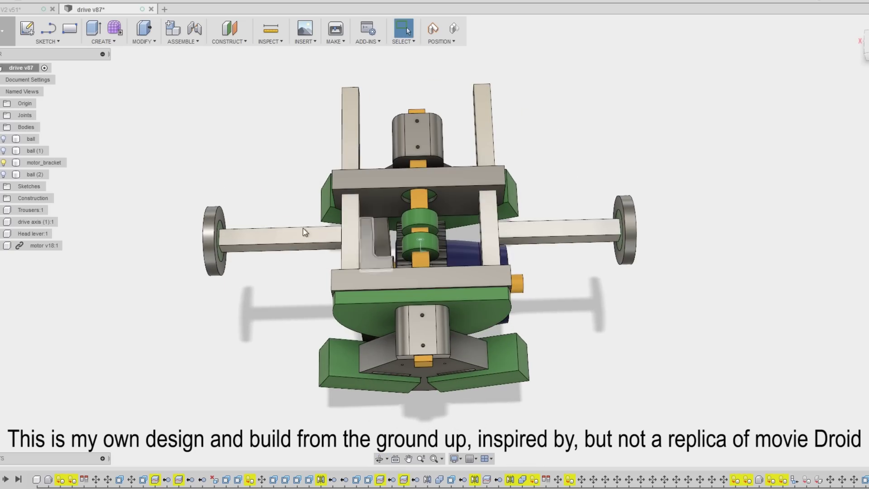
mouse_move(618, 323)
mouse_down()
mouse_move(630, 359)
mouse_move(610, 330)
mouse_up()
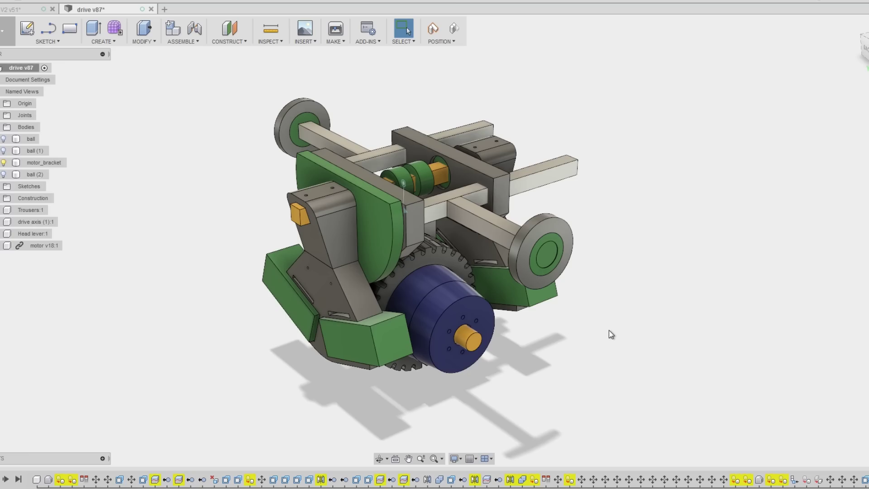
drag(609, 331, 591, 315)
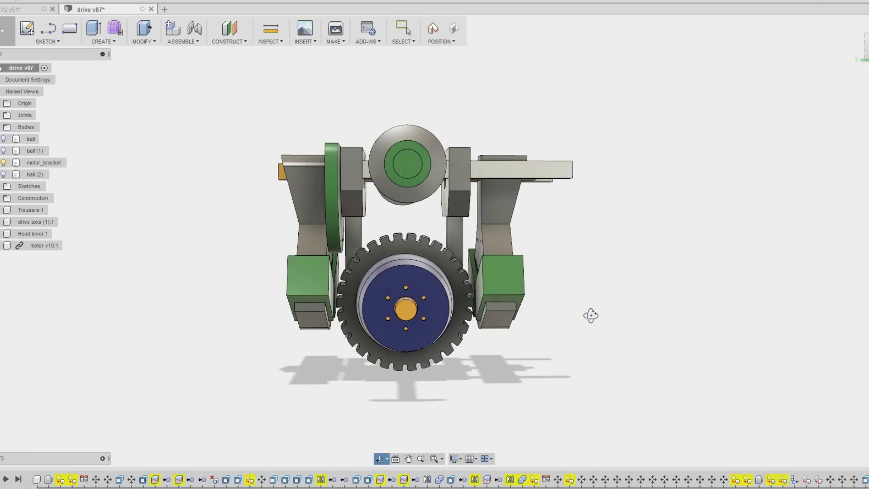
key(Escape)
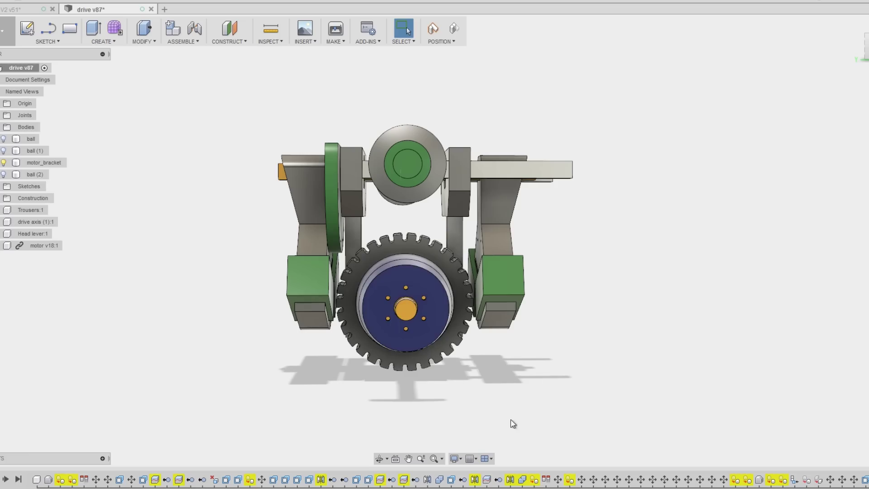
Swing the hanging Trousers weight assembly sideways about the drive axle.
drag(299, 366, 347, 383)
click(403, 206)
key(m)
drag(408, 222, 382, 288)
drag(457, 208, 408, 223)
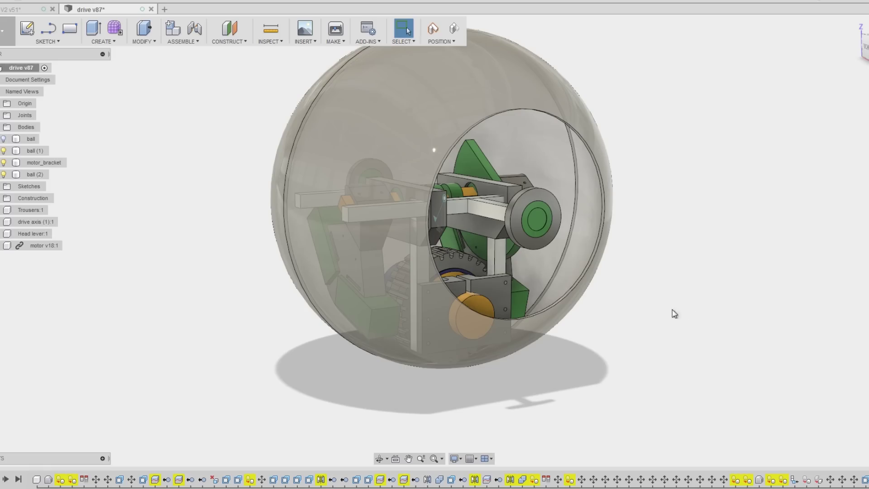
Rotate the weight assembly's joint to -45 degrees and inspect its clearance inside the transparent ball shell.
scroll(487, 215, up, 5)
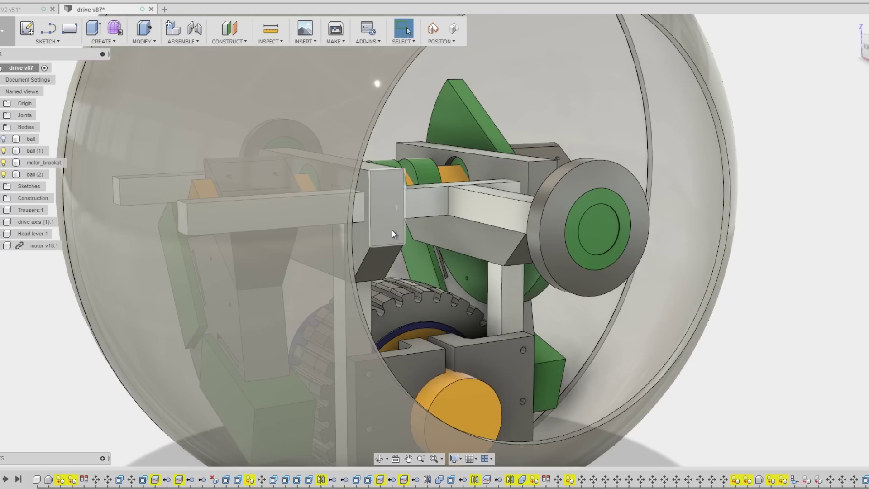
scroll(392, 230, down, 5)
drag(596, 392, 594, 363)
double_click(379, 234)
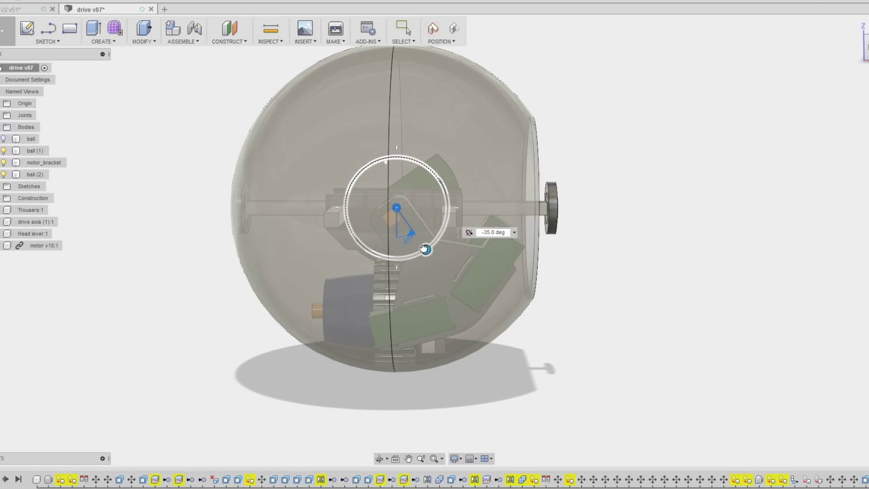
scroll(429, 246, up, 5)
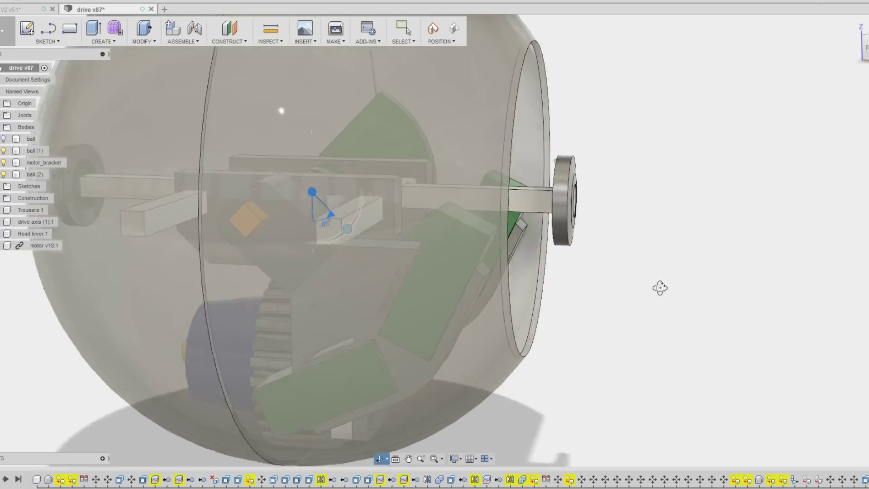
drag(660, 287, 544, 294)
scroll(518, 187, up, 4)
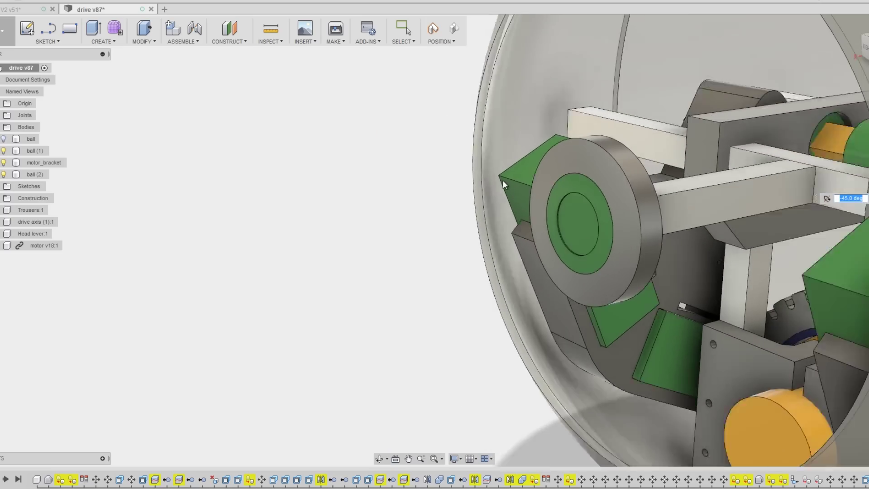
scroll(546, 222, down, 3)
drag(542, 230, 406, 324)
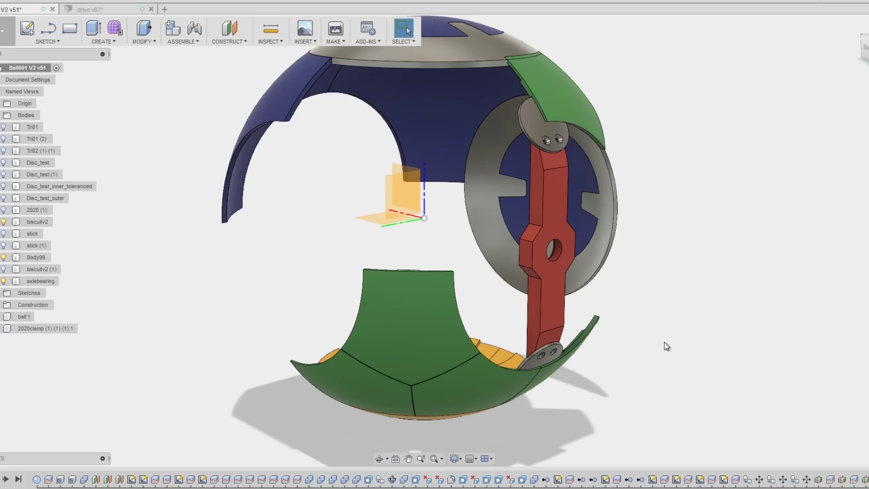
Examine the red axle bearing bracket in the partly hidden ball, including its end plates, centre hole and fit against the green panels.
drag(548, 317, 620, 385)
key(Escape)
scroll(507, 364, up, 4)
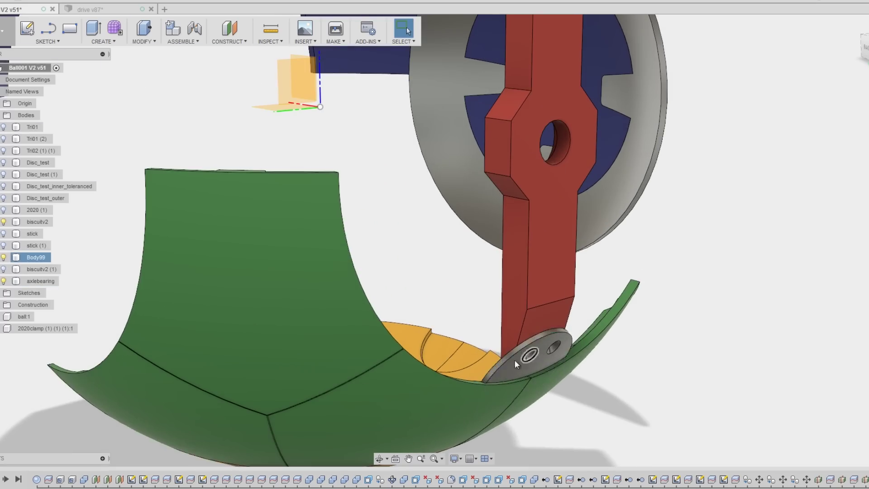
drag(561, 359, 586, 237)
key(Escape)
scroll(581, 293, down, 3)
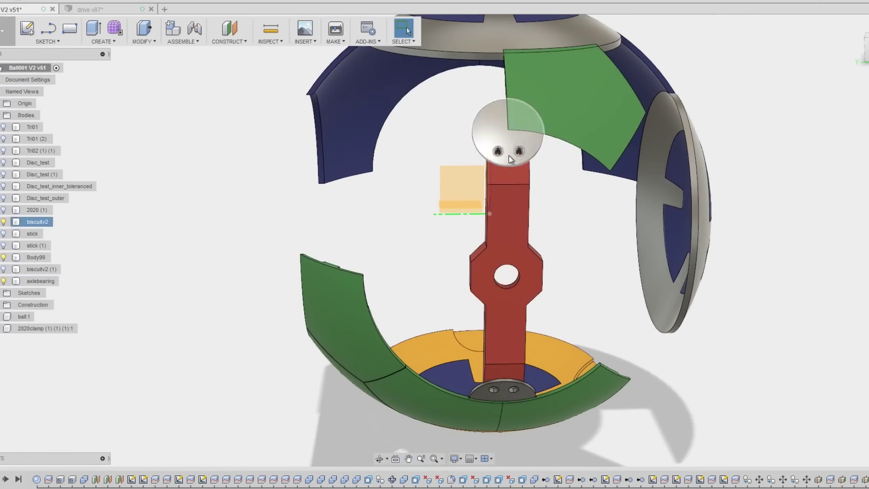
drag(420, 291, 448, 293)
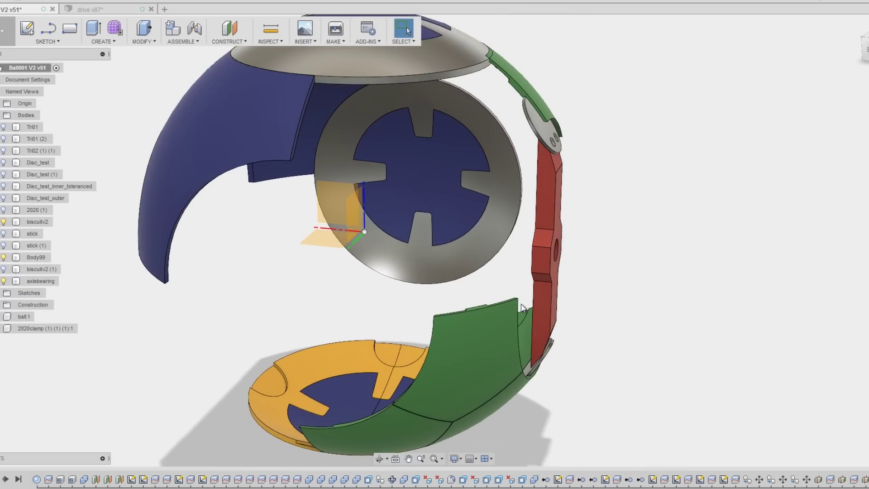
drag(523, 307, 667, 316)
click(865, 47)
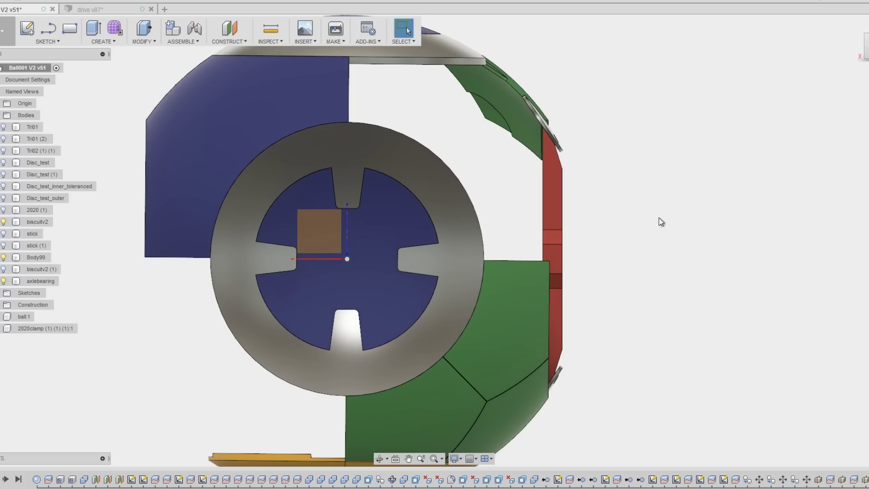
drag(662, 222, 393, 274)
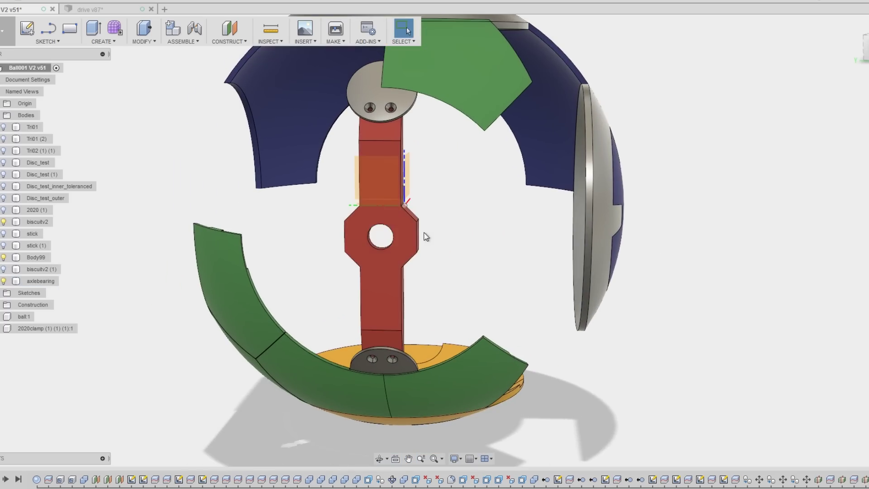
drag(449, 252, 466, 231)
scroll(482, 232, up, 5)
scroll(482, 232, up, 2)
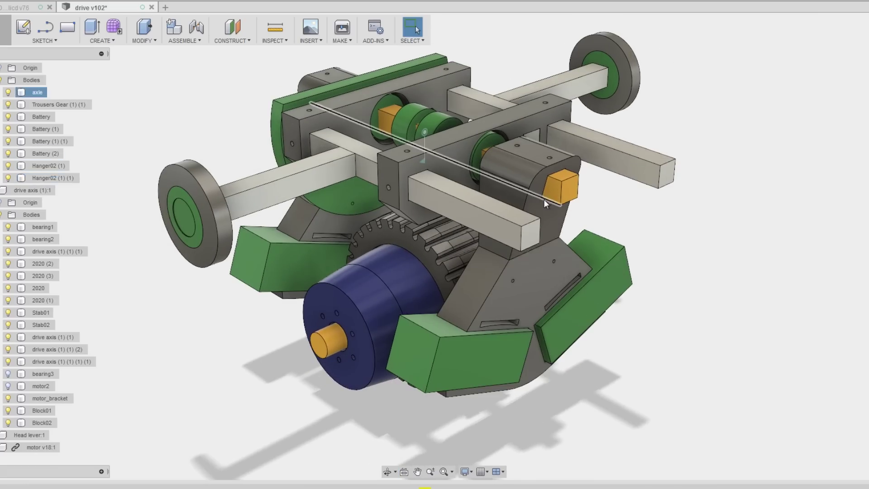
Examine the revised drive unit's axle, cross frame, hub motor and battery weights from the motor side.
click(449, 171)
drag(344, 133, 630, 415)
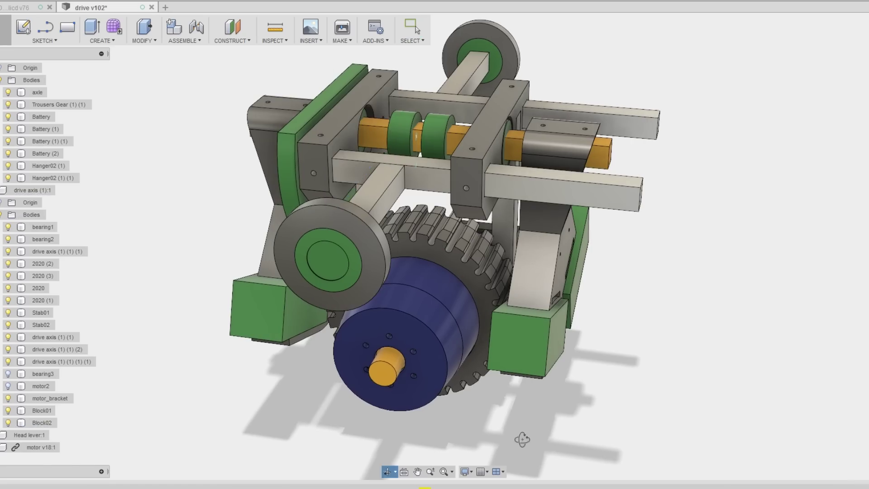
drag(522, 439, 567, 440)
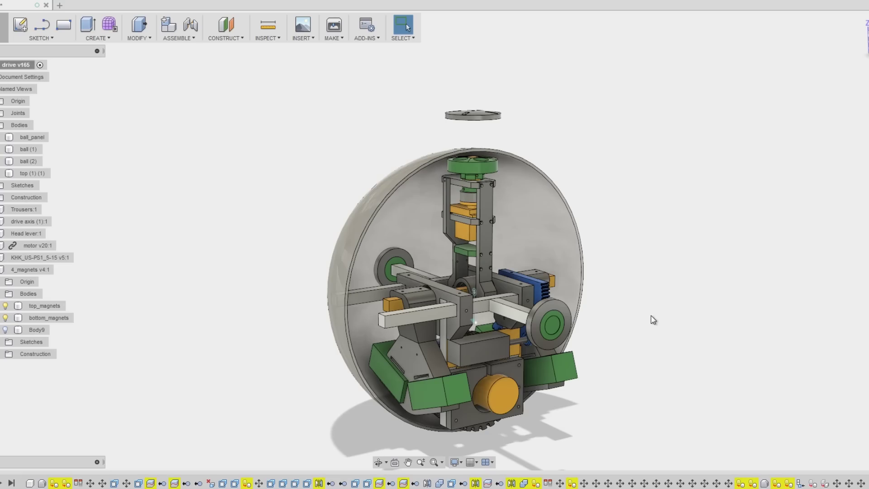
Examine the drive inside the half shell, focusing on the blue gears, the upright head lever frame and its orange motor.
scroll(471, 283, up, 3)
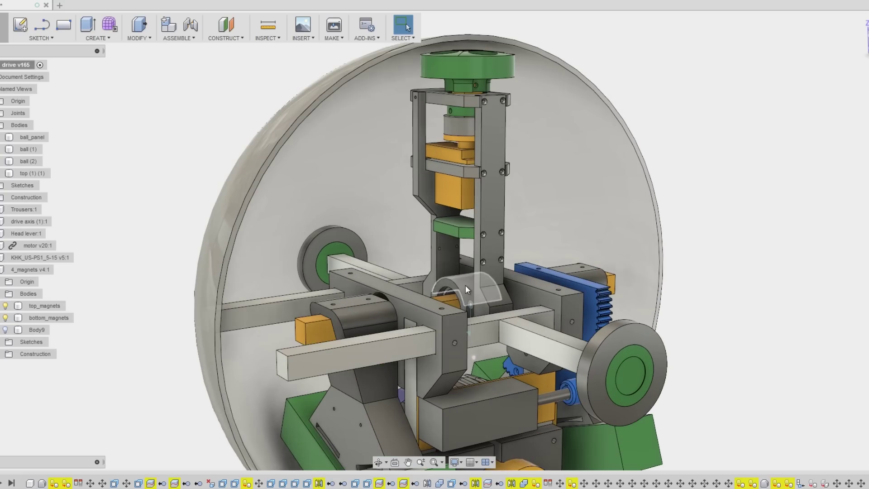
drag(765, 274, 735, 308)
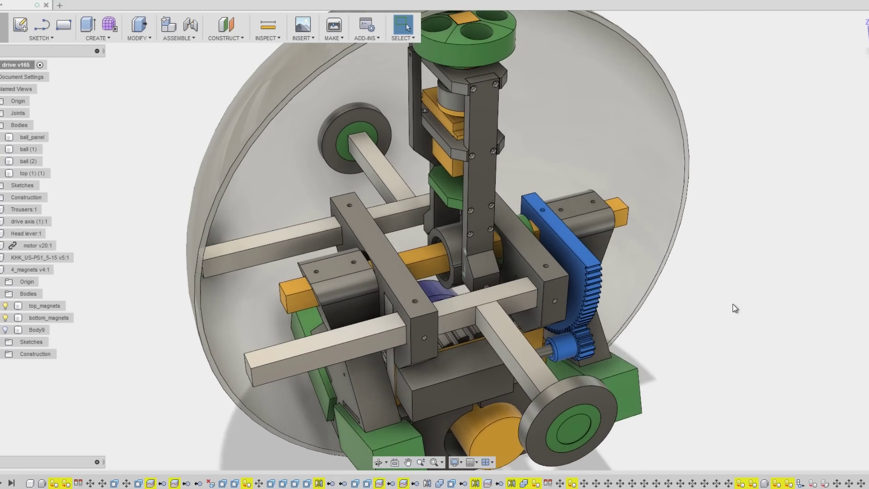
drag(747, 261, 710, 285)
key(Escape)
scroll(568, 217, up, 3)
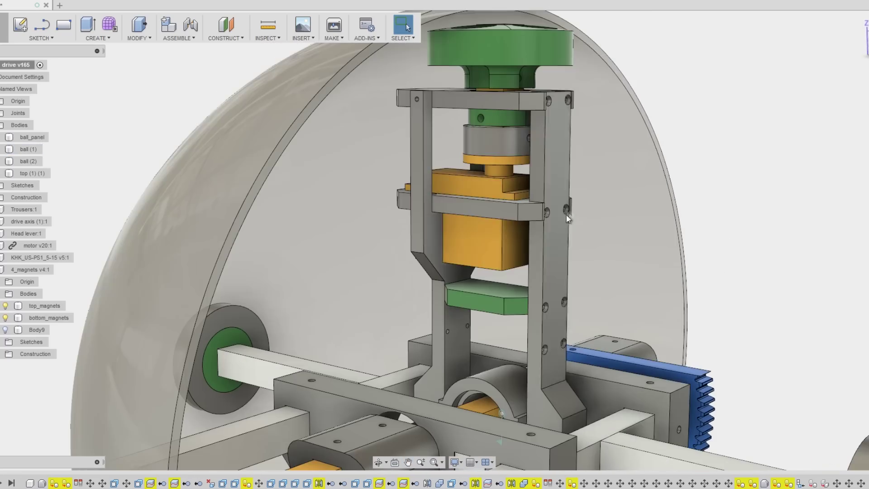
scroll(562, 163, down, 5)
scroll(513, 186, up, 4)
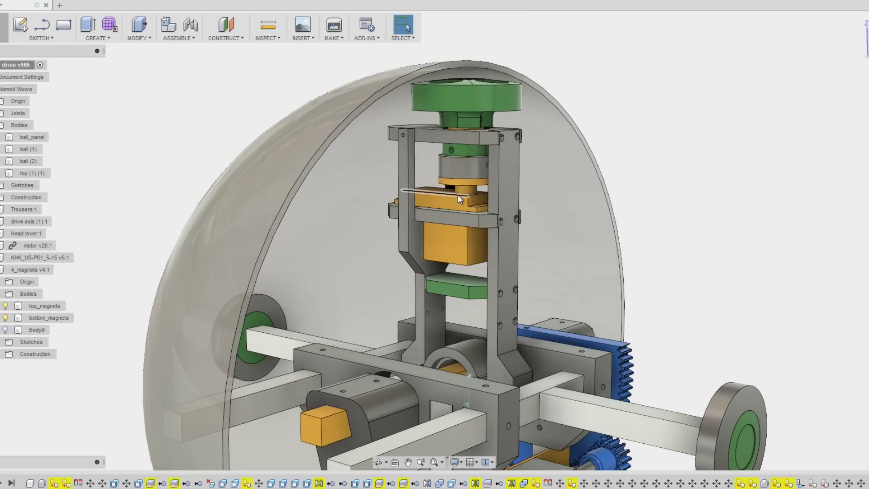
scroll(467, 126, up, 3)
scroll(471, 181, down, 2)
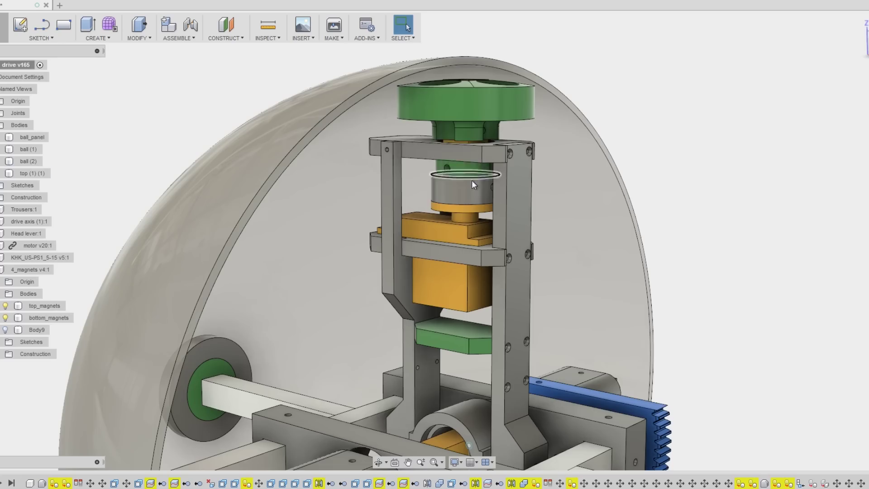
Select the square shaft end on top of the head lever and inspect the green bottom magnet holder around it.
scroll(505, 202, down, 2)
drag(505, 202, 501, 178)
click(449, 116)
scroll(449, 116, up, 3)
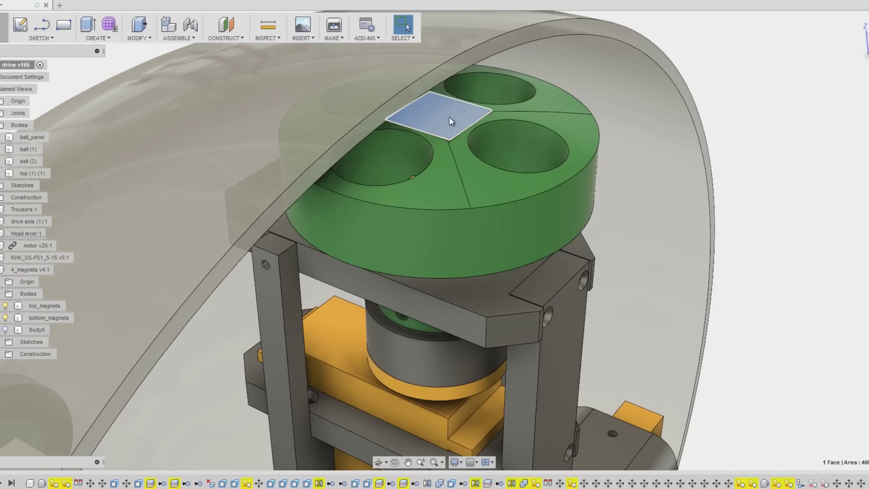
drag(495, 143, 439, 178)
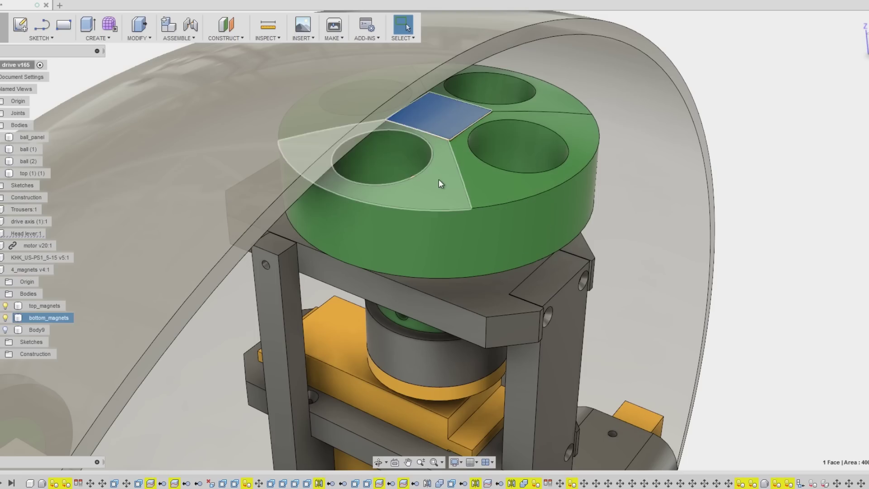